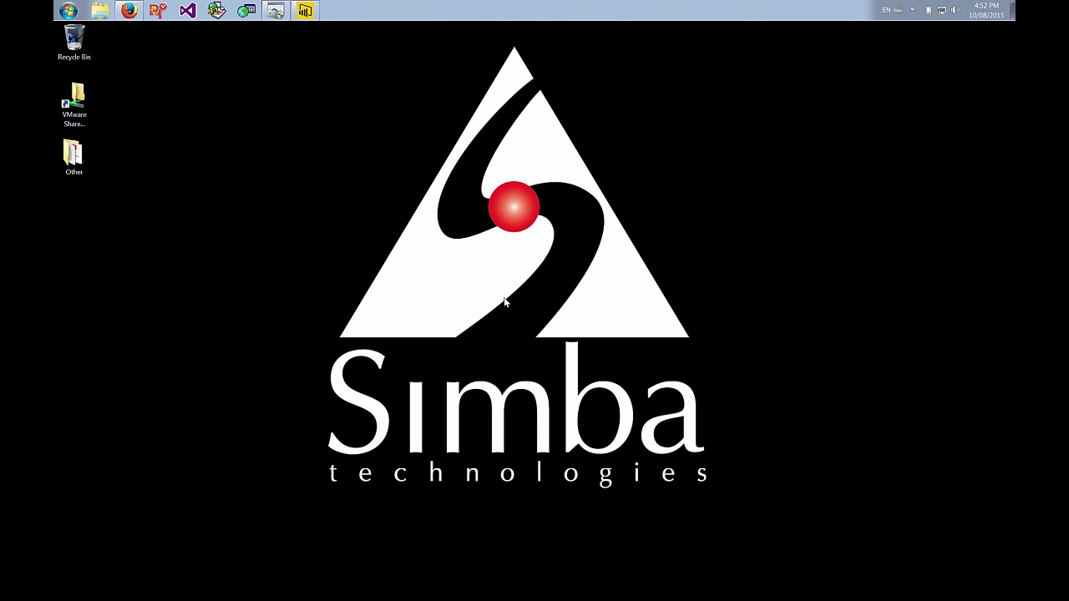
Bring back the Redshift console showing simba-tpch's endpoint, port 5439 and ODBC URL
click(132, 10)
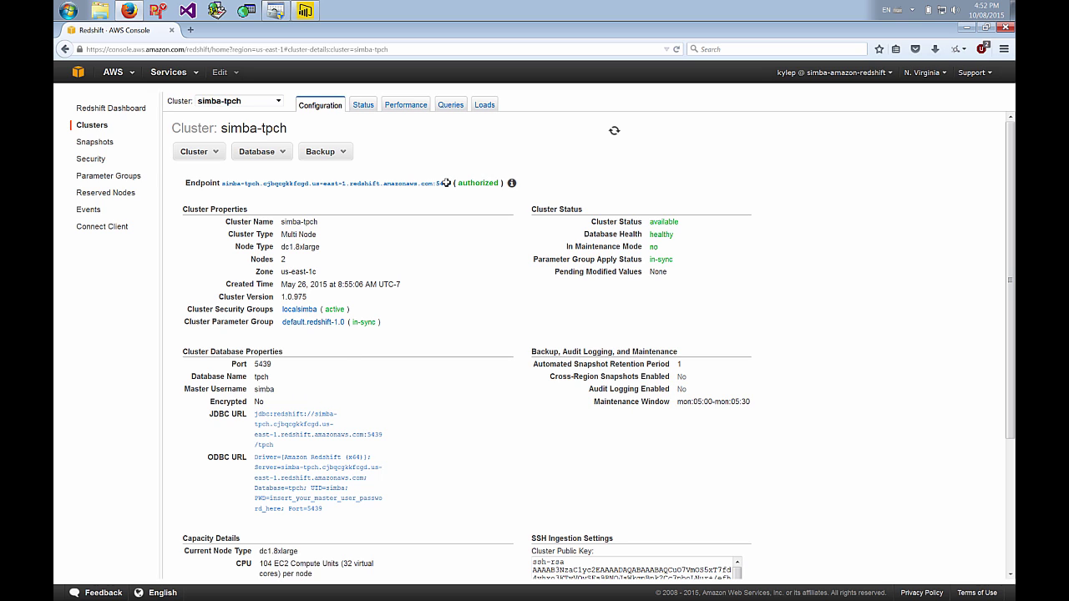
Open the Simba Redshift system DSN settings and check its Server address
click(276, 11)
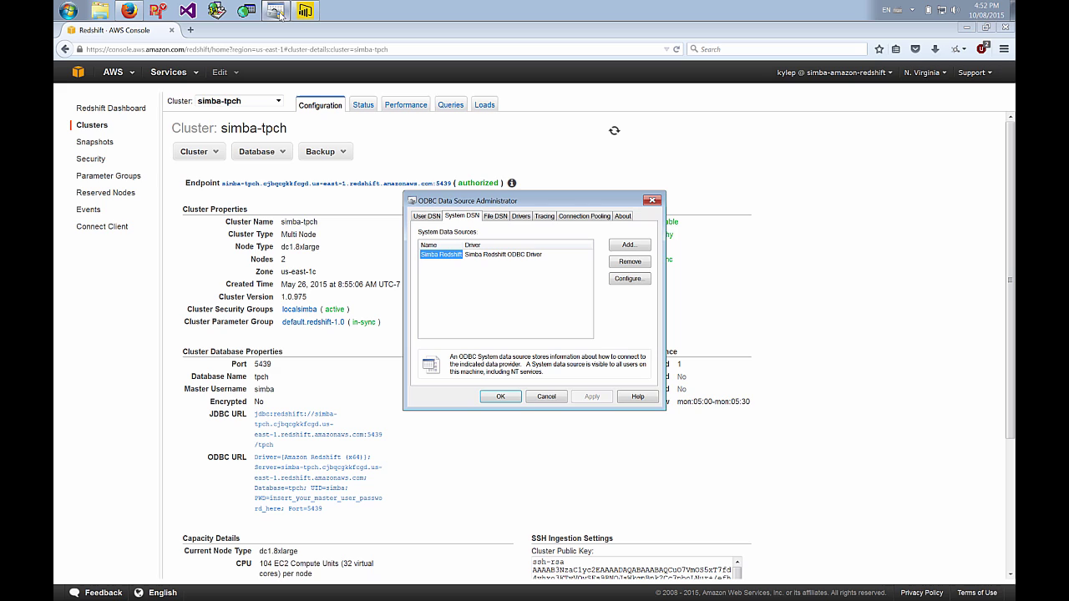
click(437, 254)
click(631, 279)
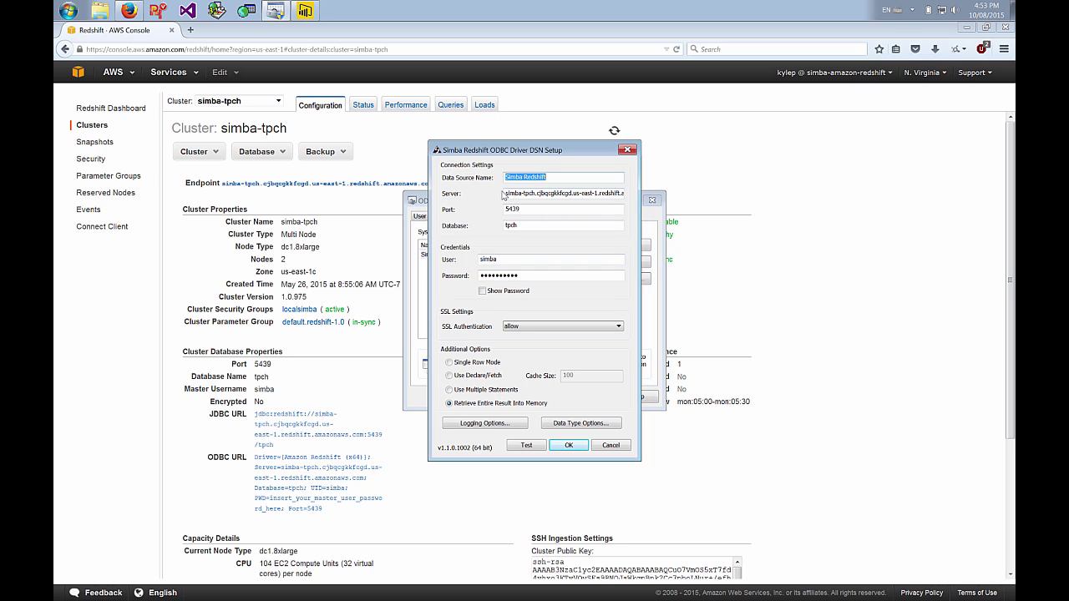
click(507, 194)
drag(506, 195, 632, 194)
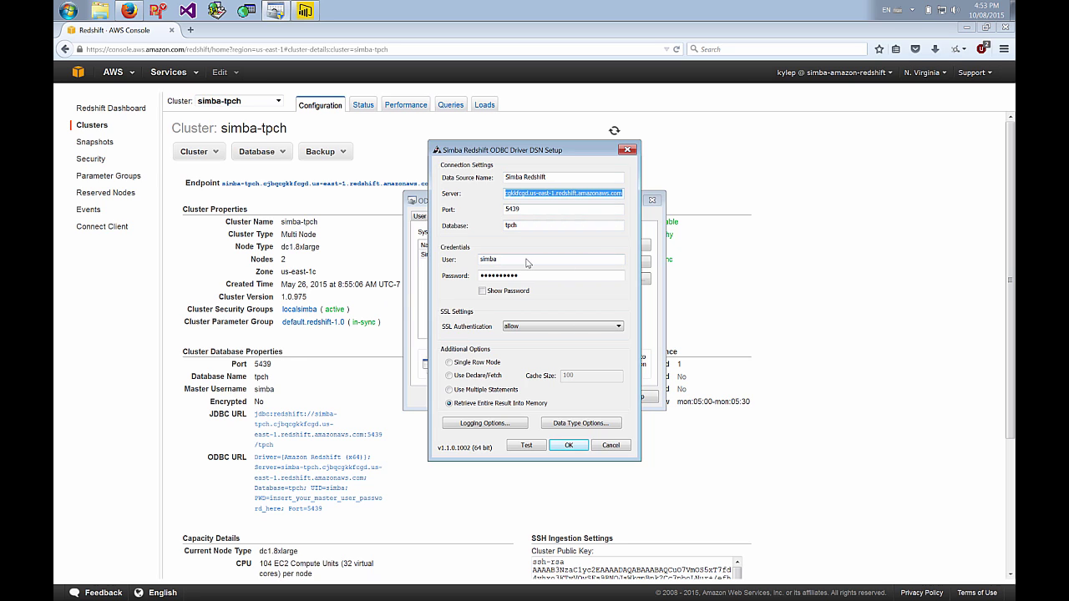
Test the Simba Redshift connection successfully and save the DSN settings
click(526, 446)
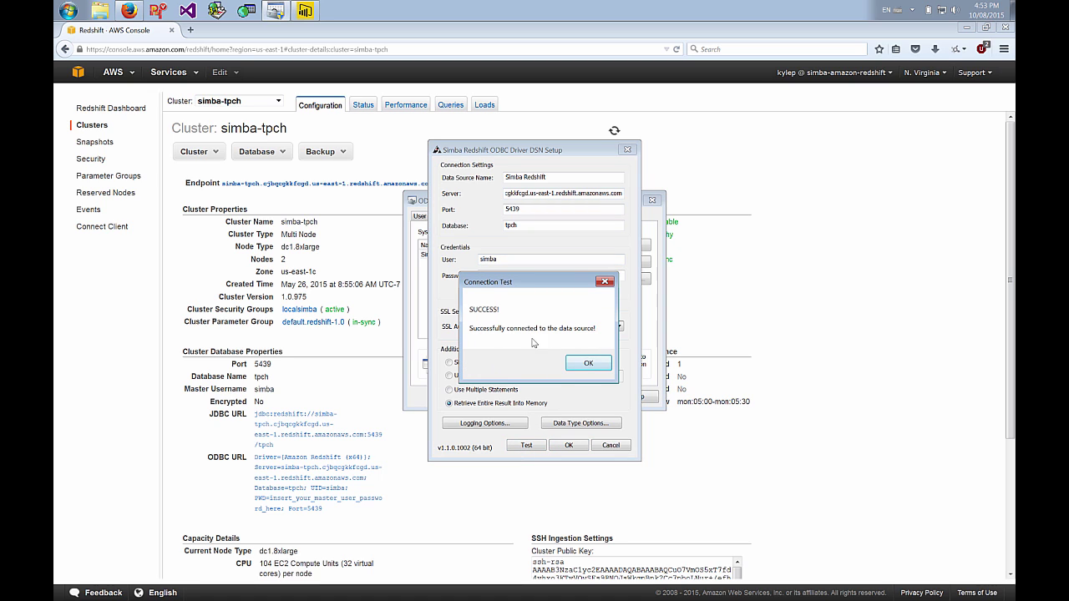
click(589, 363)
click(568, 446)
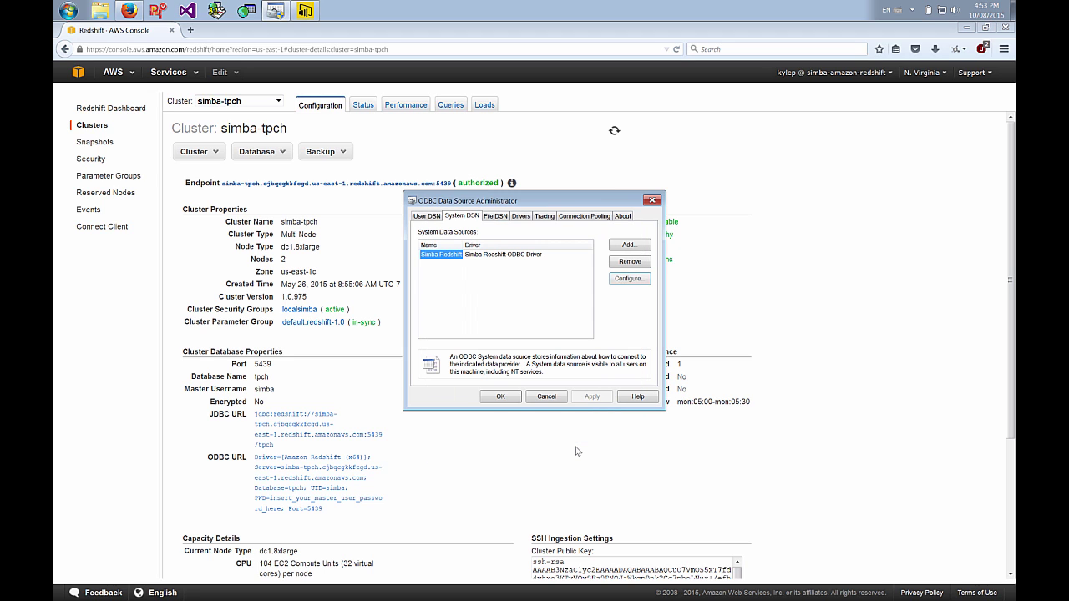
In Power BI Desktop, start a Get Data import with the Other > ODBC connector
click(304, 10)
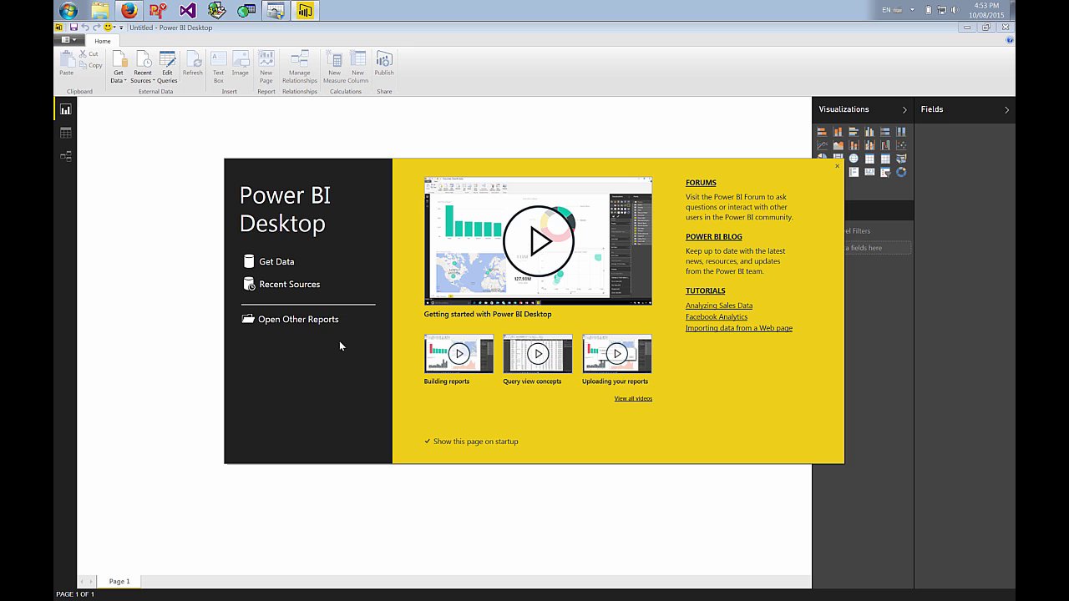
click(271, 264)
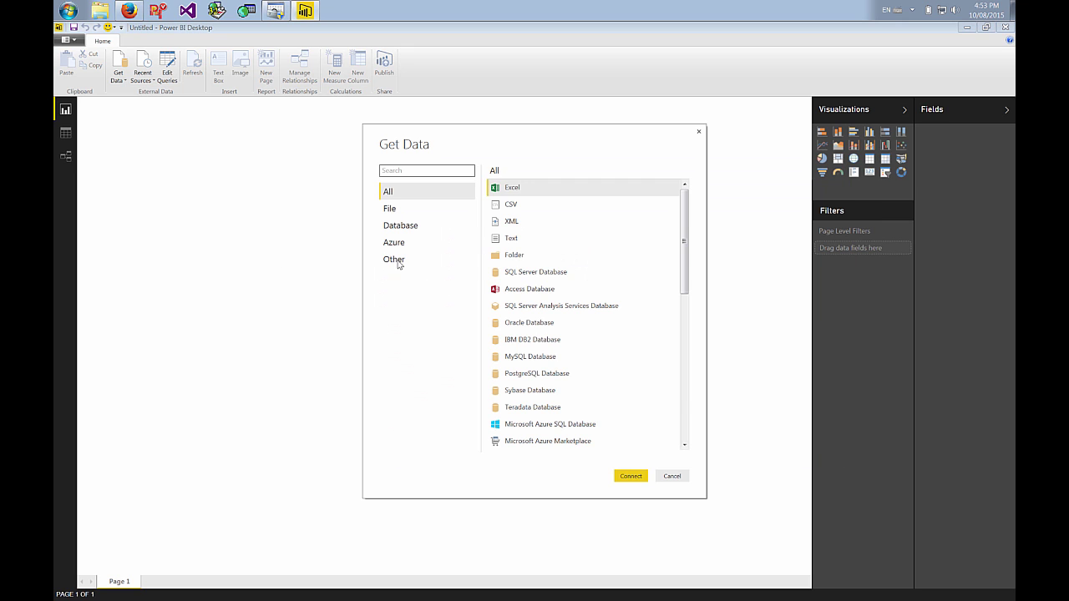
click(395, 261)
click(520, 377)
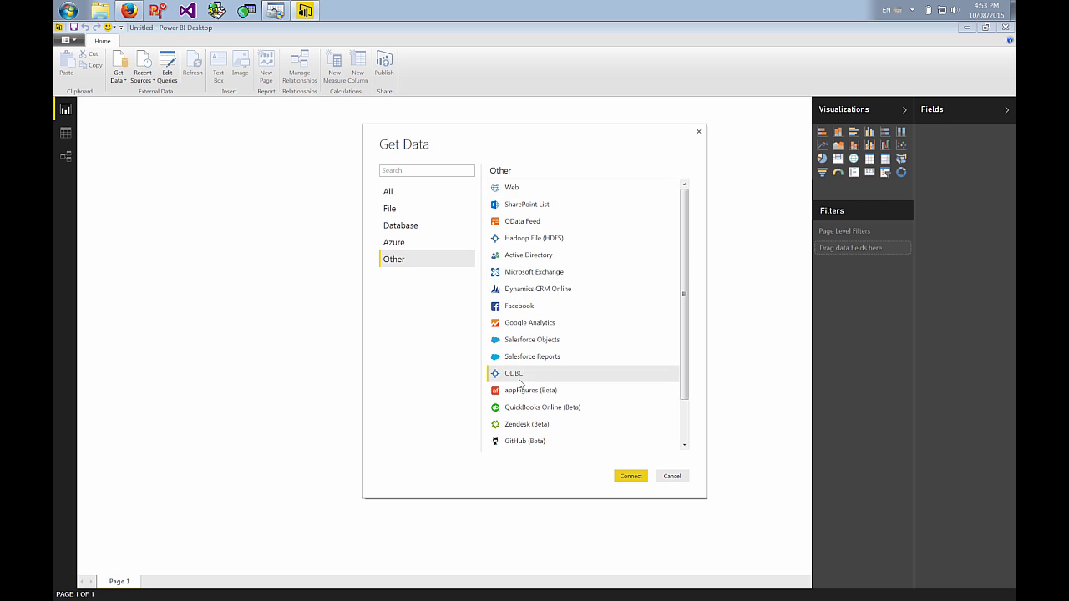
click(636, 474)
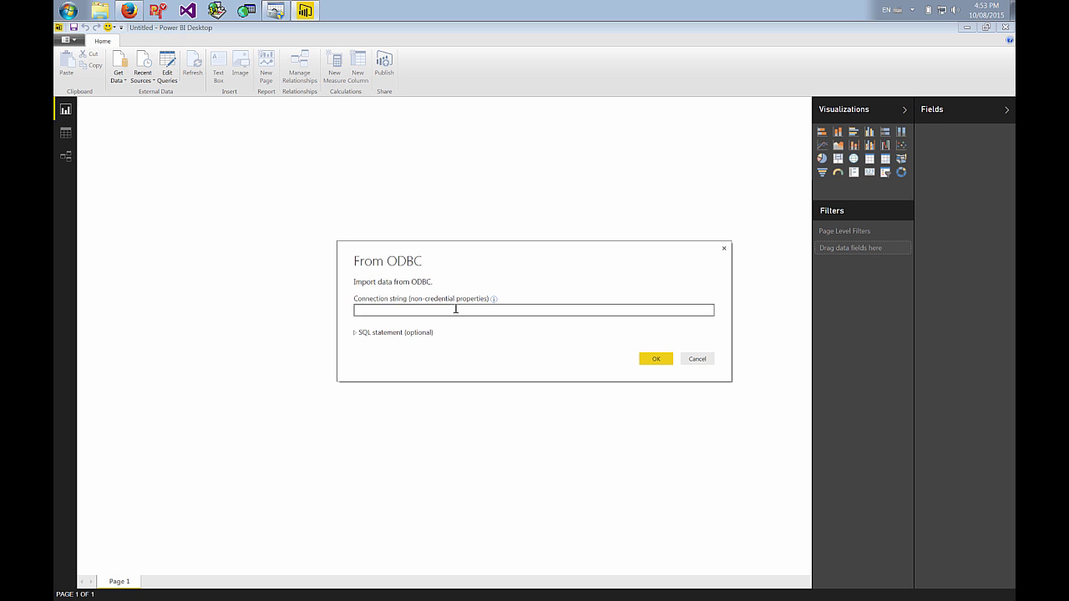
Submit the connection string 'DSN=Simba Redshift', with the optional SQL statement box expanded
text(DSN=Simba Redshift)
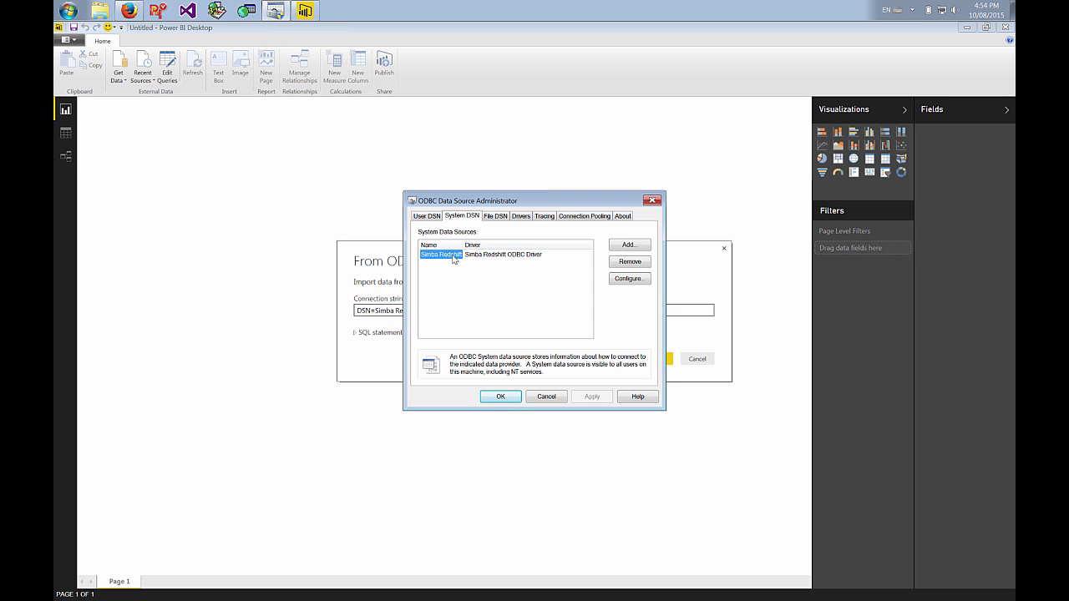
click(375, 257)
click(355, 333)
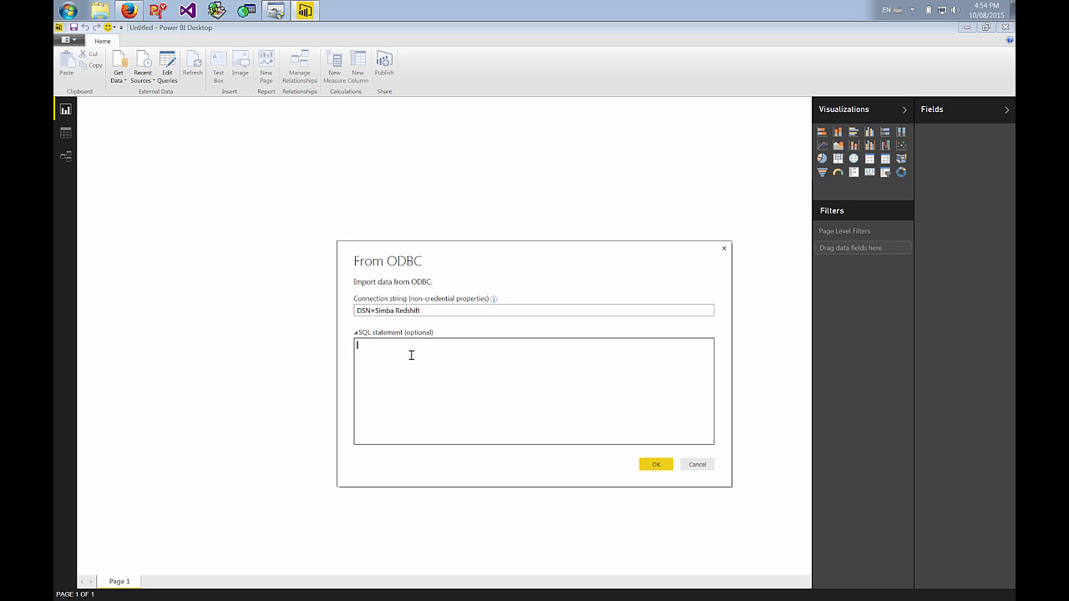
click(659, 464)
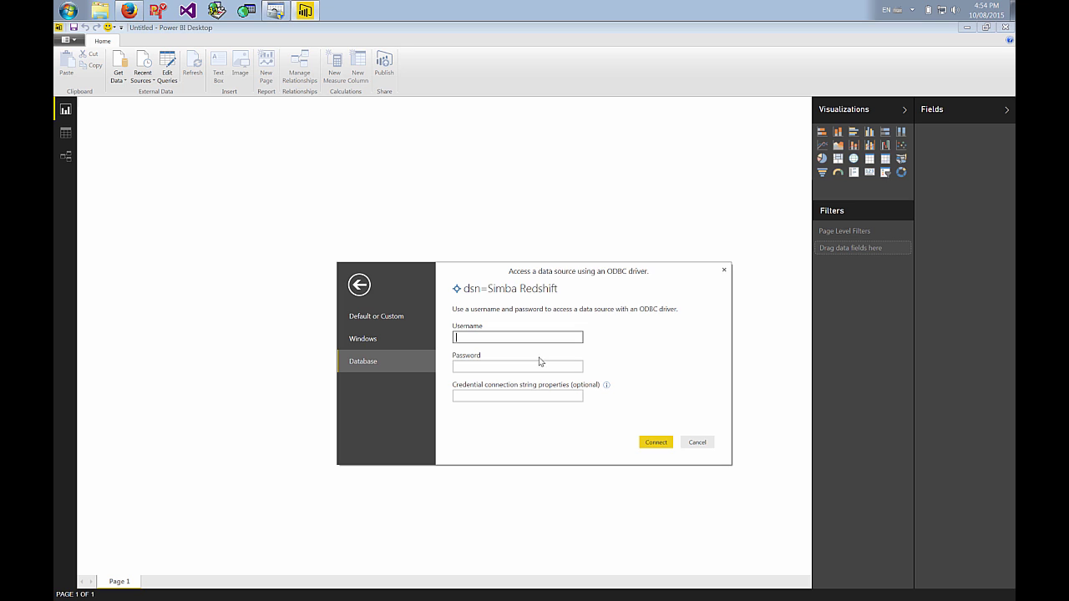
Connect with the database username and password to list the tpch tables
text(imba)
key(Tab)
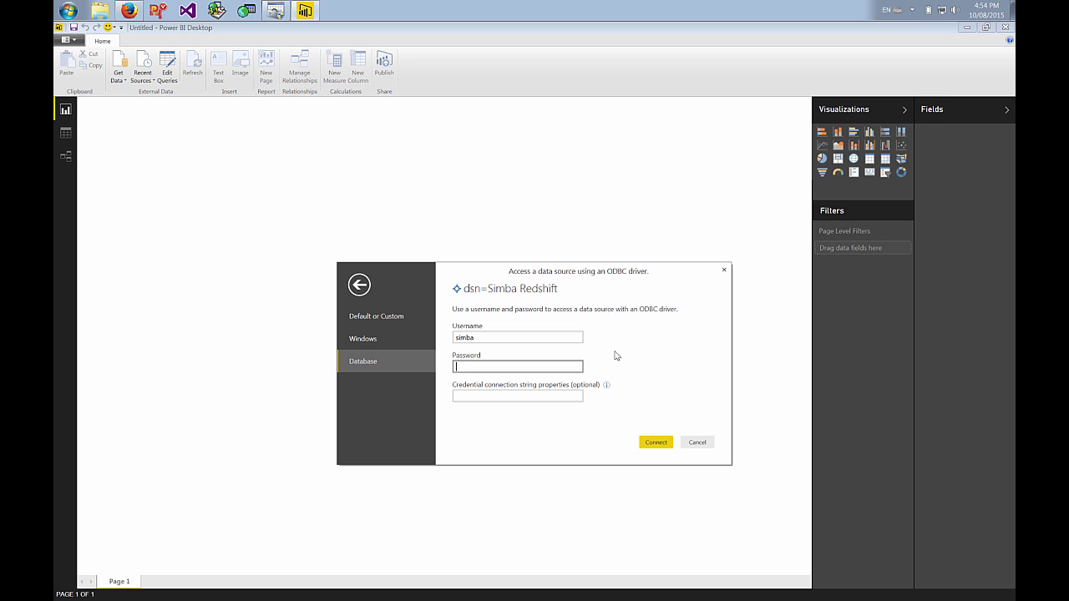
text(••••••••••)
click(652, 443)
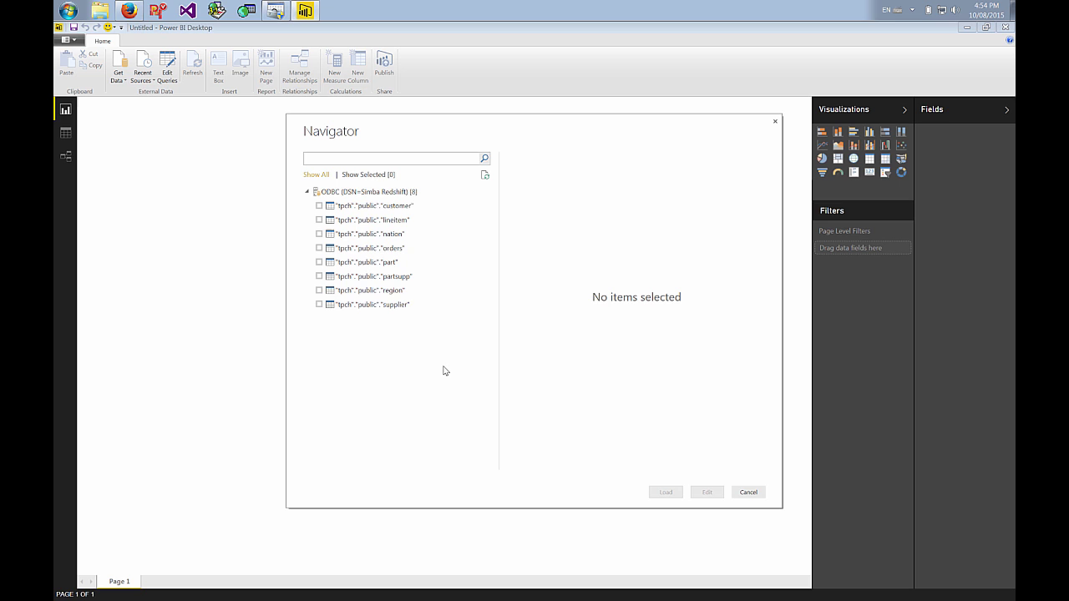
Preview the nation table in Navigator and tick it for import
click(392, 239)
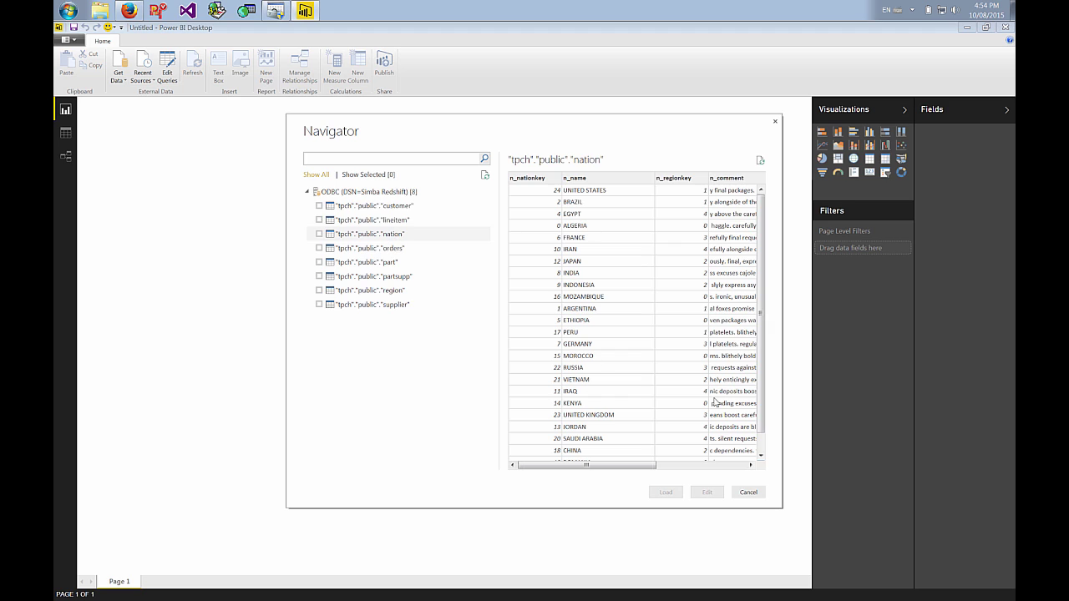
click(319, 234)
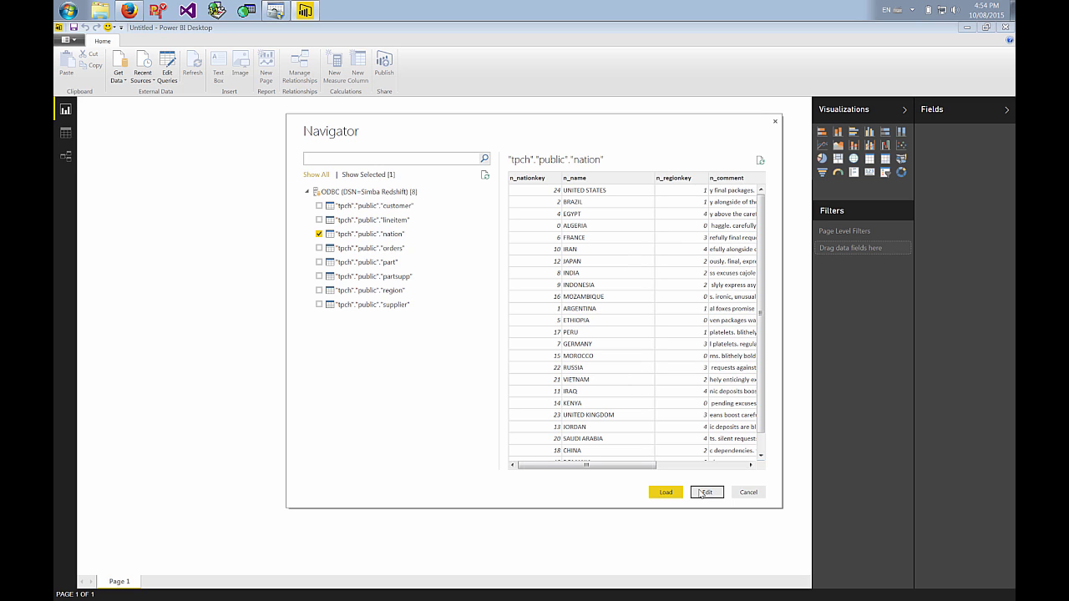
Load the nation table and expand it to show n_comment, n_name, n_nationkey and n_regionkey
click(669, 493)
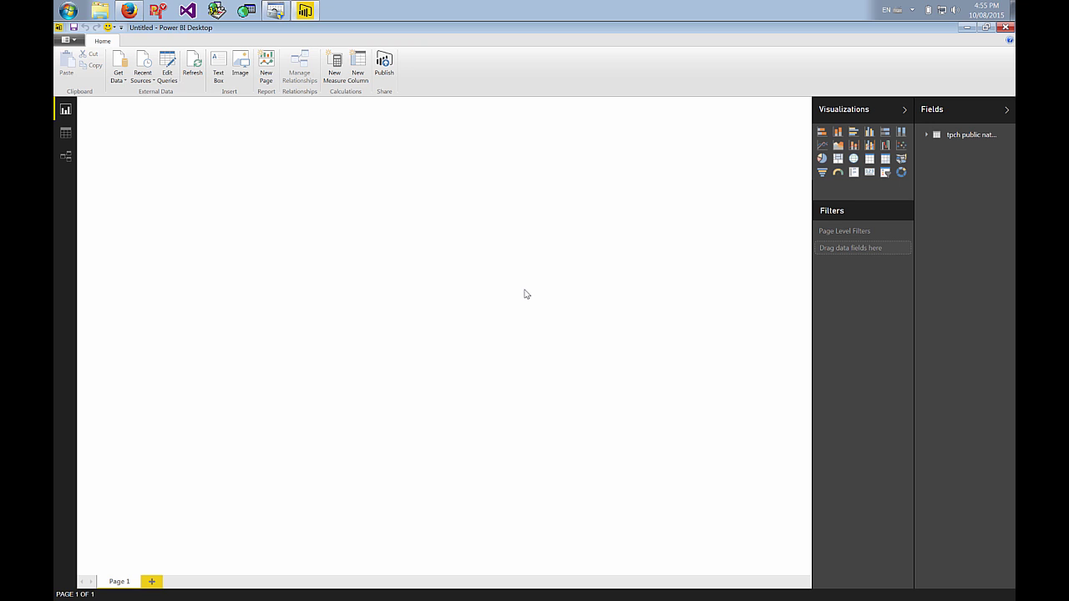
click(928, 134)
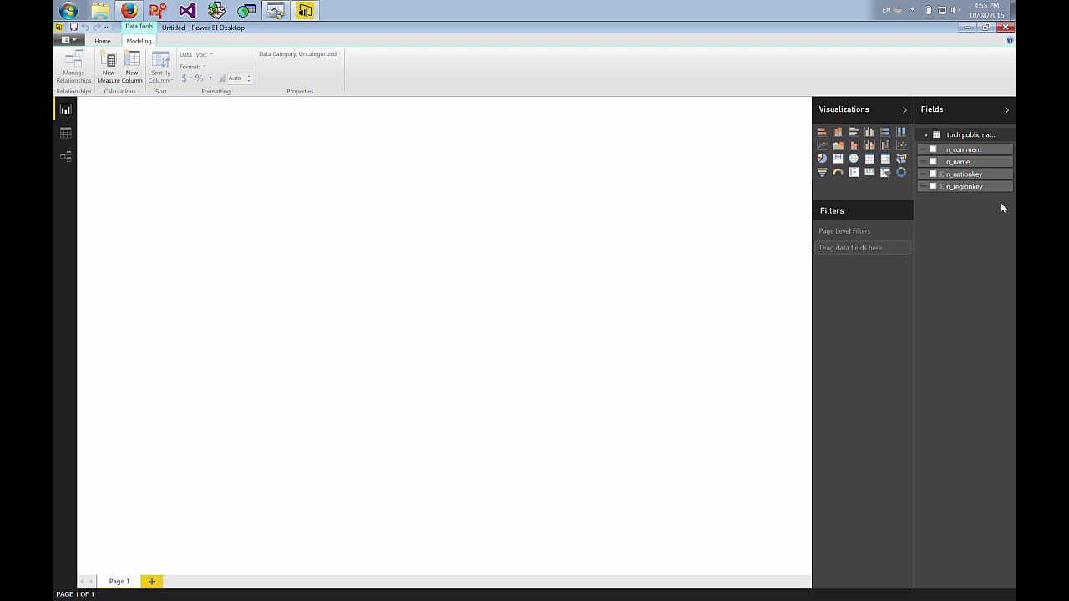
Create a pie chart with Count of n_name as values and n_regionkey as legend
click(821, 159)
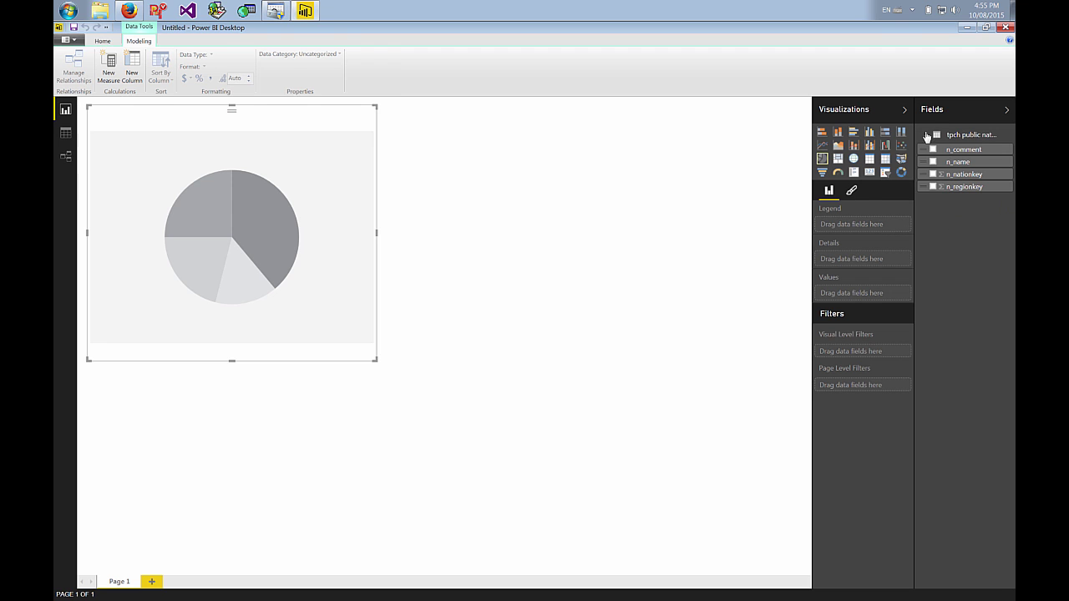
click(960, 162)
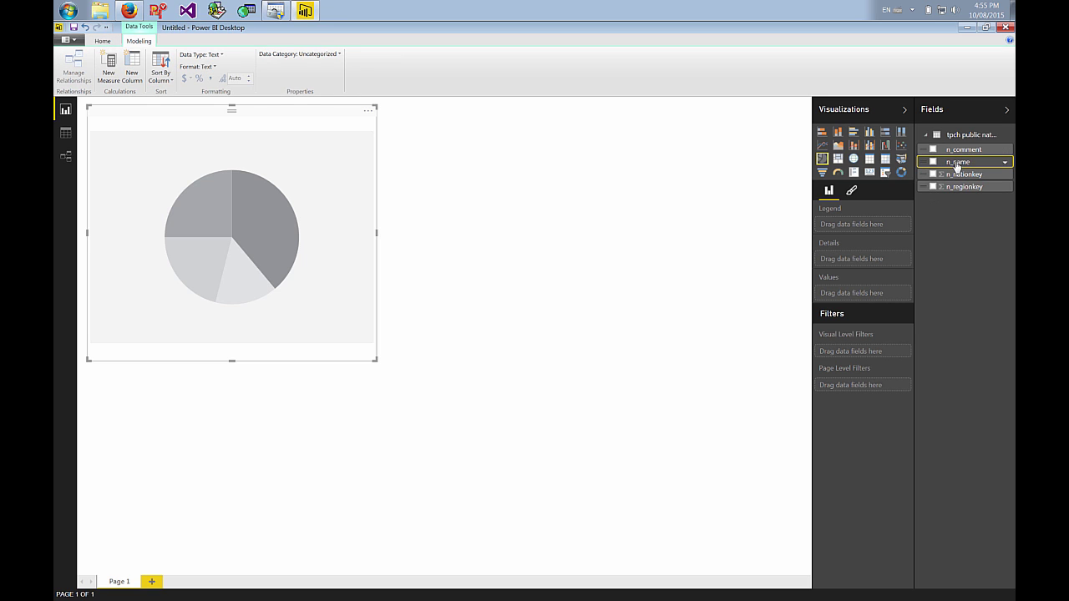
drag(957, 165, 856, 294)
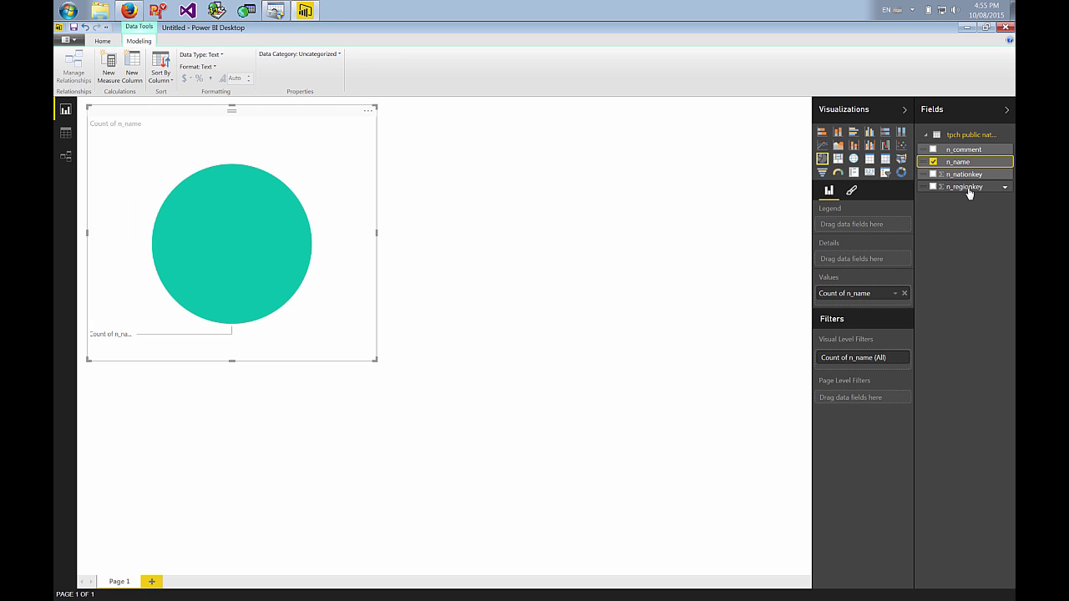
drag(965, 187, 860, 226)
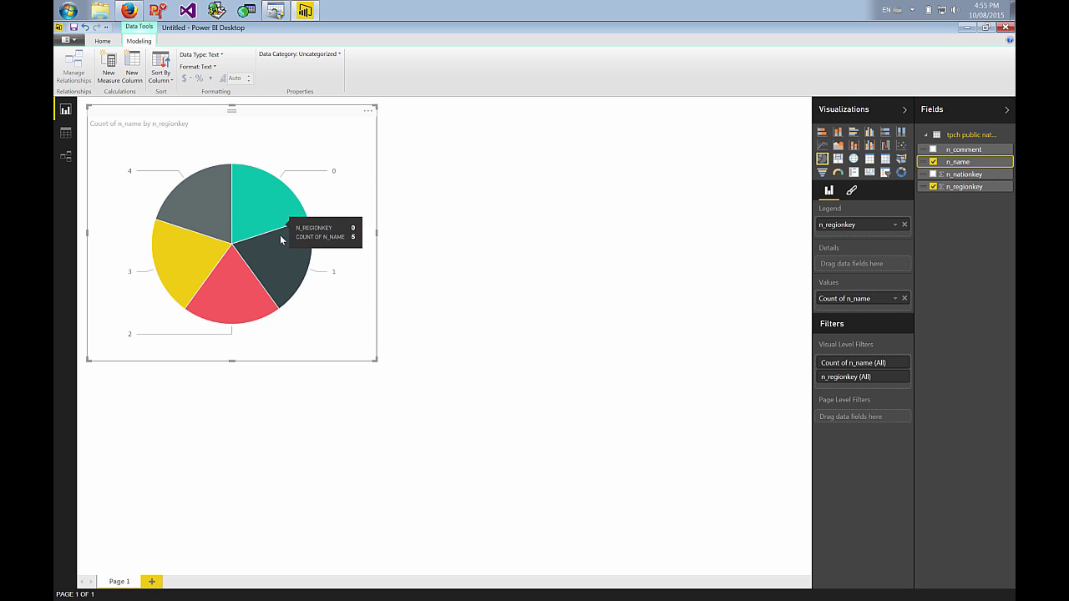
mouse_move(268, 207)
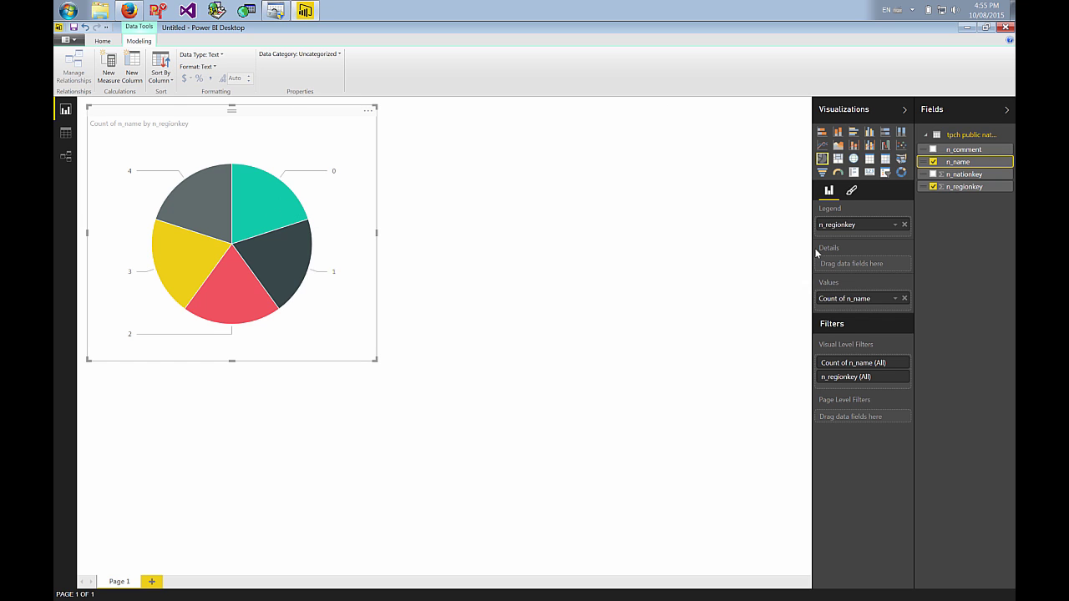
Add a table visual listing n_name alongside the pie chart
click(682, 266)
click(869, 158)
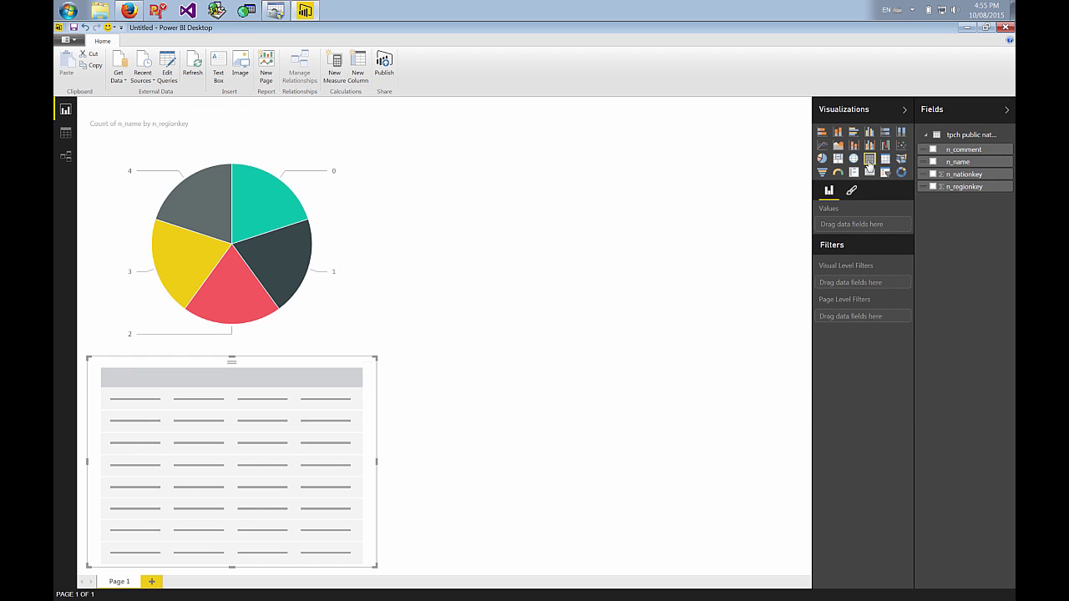
click(947, 163)
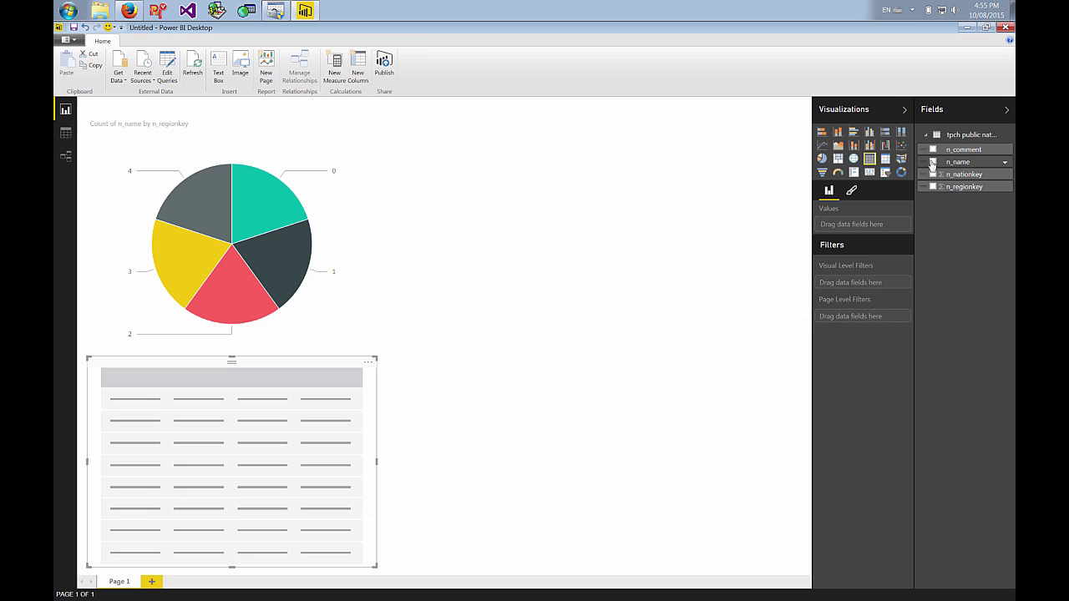
click(851, 192)
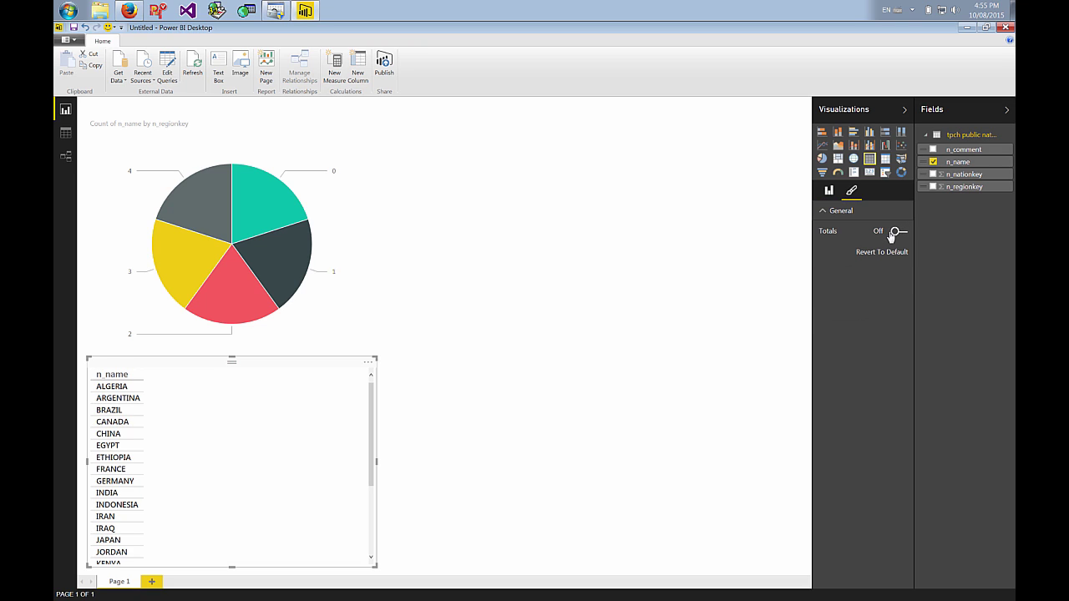
Cross-filter the table by pie regions 4, 0, then 2, leaving region 2's five nations
click(211, 205)
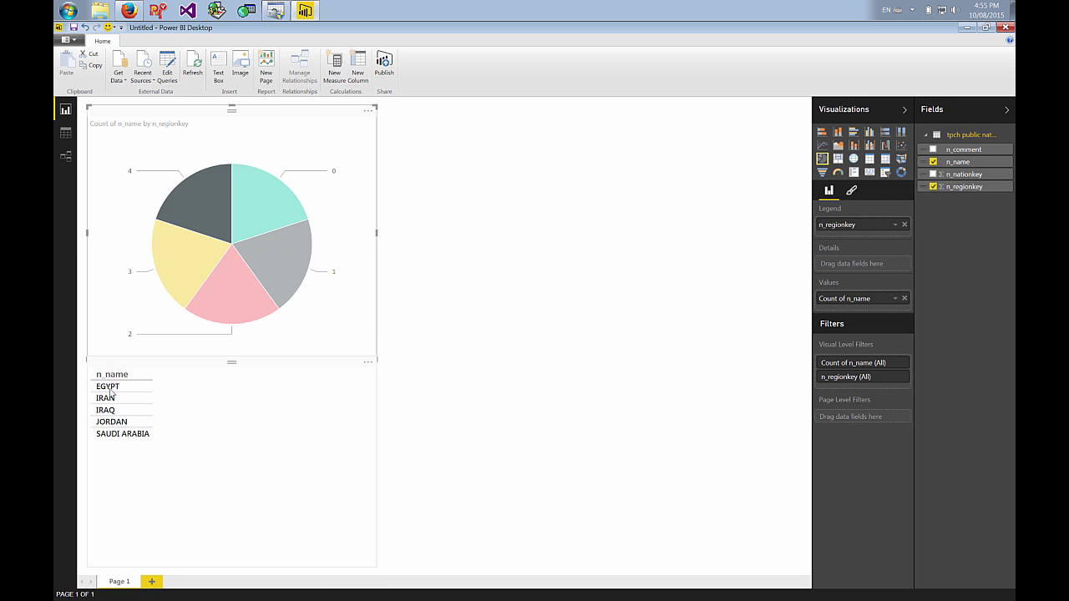
click(255, 232)
click(241, 281)
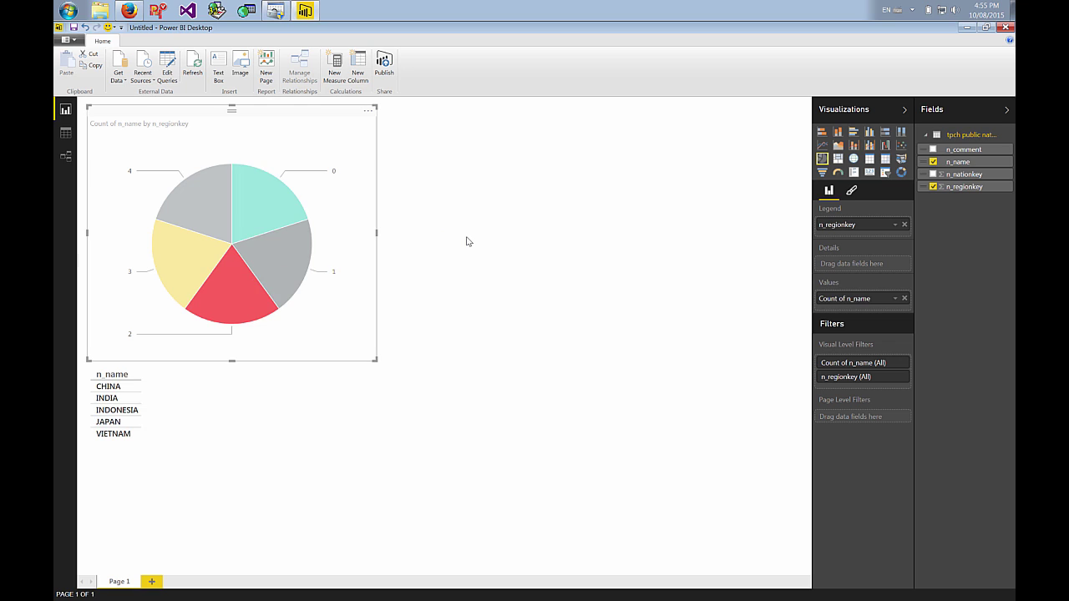